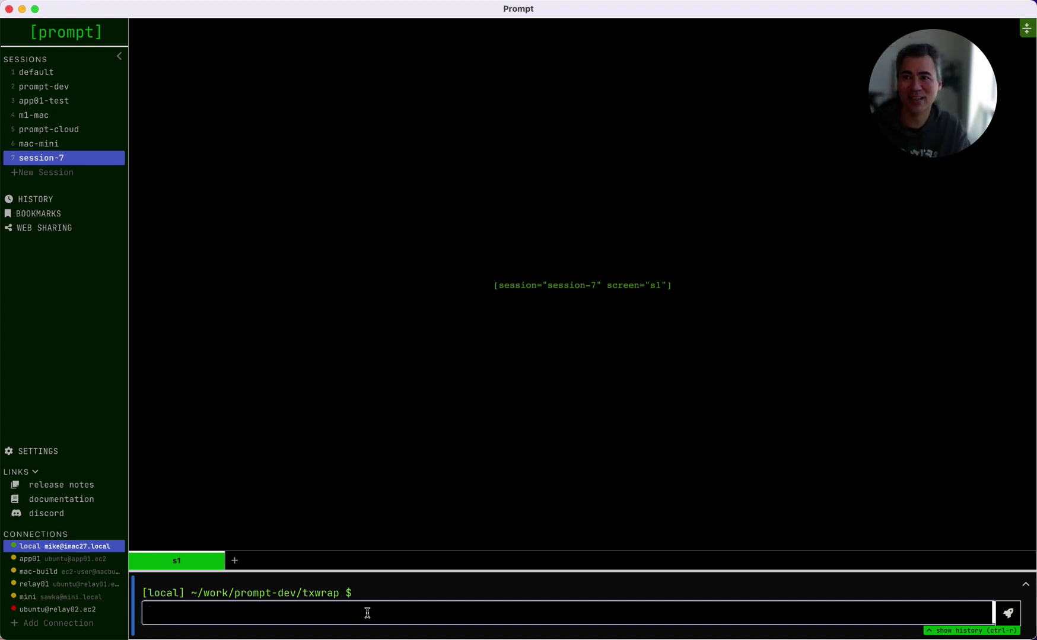
text(ls -l)
- Run ls -l and cat README.md, then set the README output's renderer to markdown
key(Return)
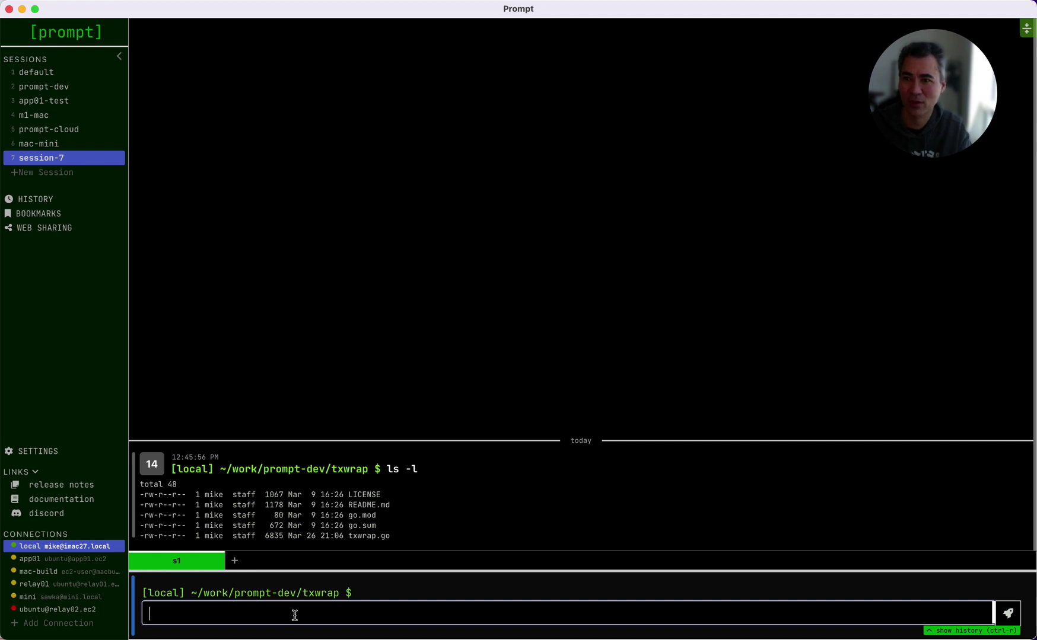
text(cat README.md)
key(Return)
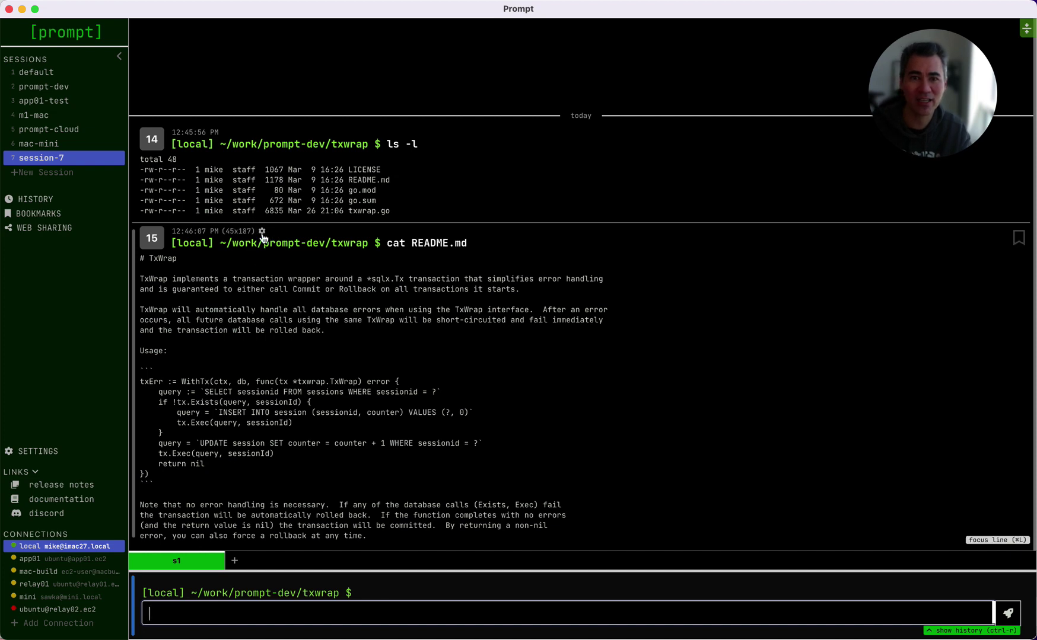
click(261, 233)
click(443, 306)
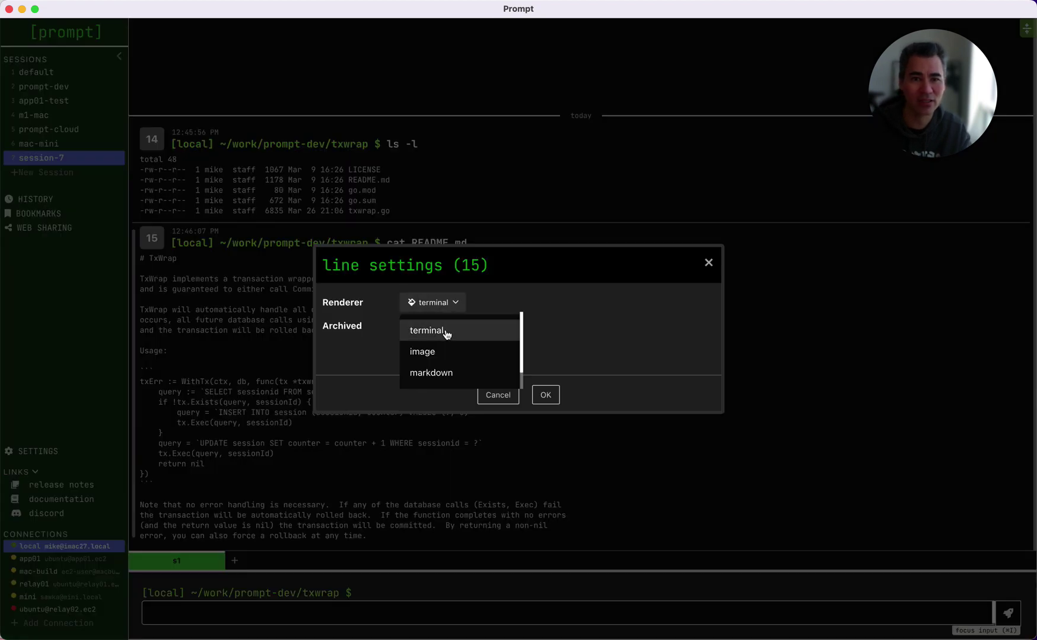
click(447, 374)
click(546, 396)
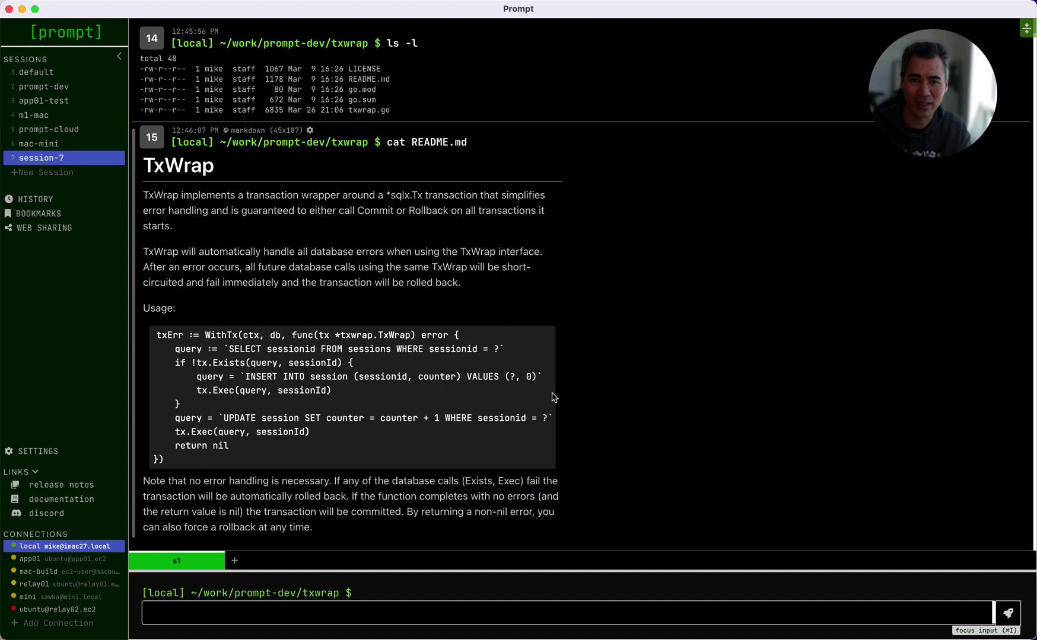
- Run '[renderer=markdown] cat README.md' to print README.md as formatted markdown
click(283, 614)
text([renderer=markdown] cat README.md)
key(Return)
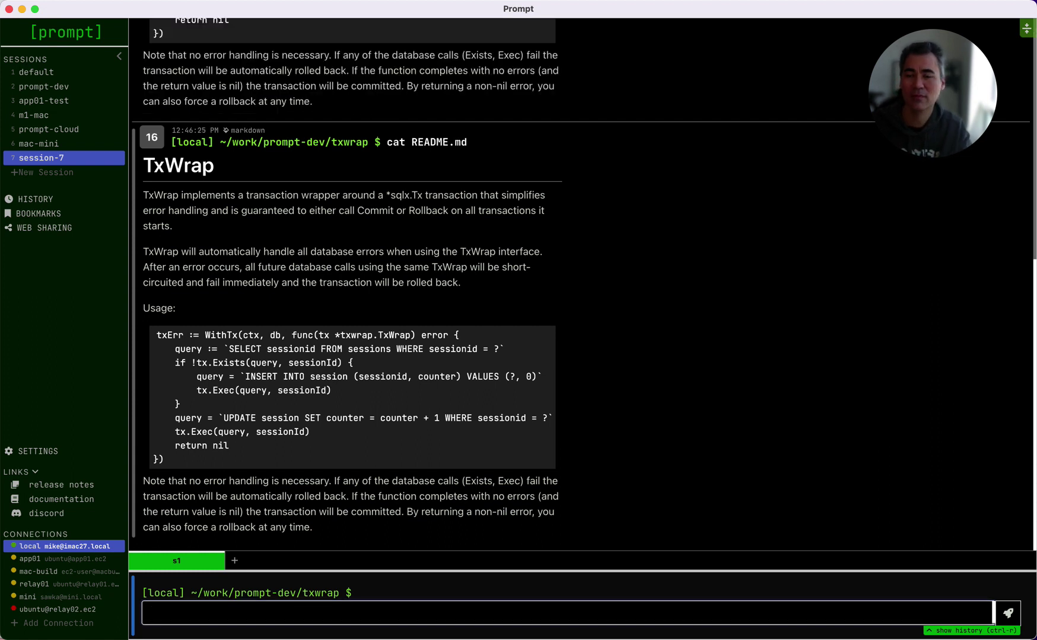